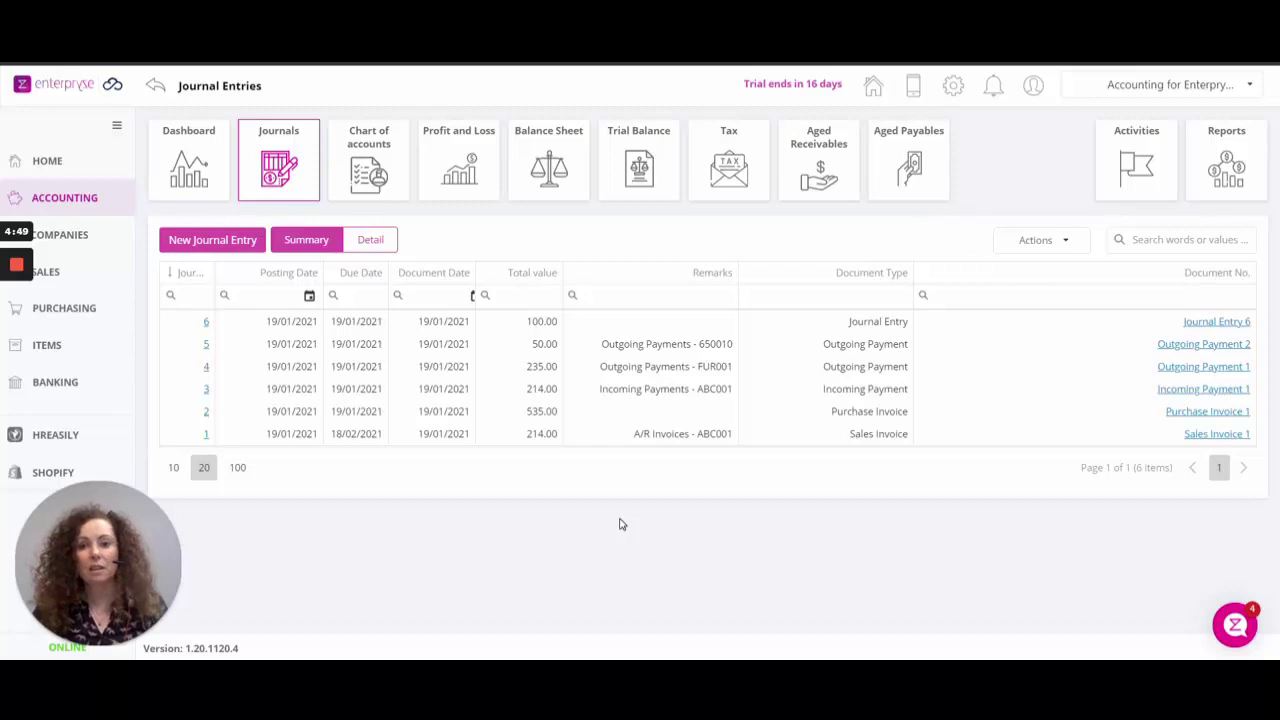
Start a new journal entry from the accounting journals list
click(78, 197)
click(280, 166)
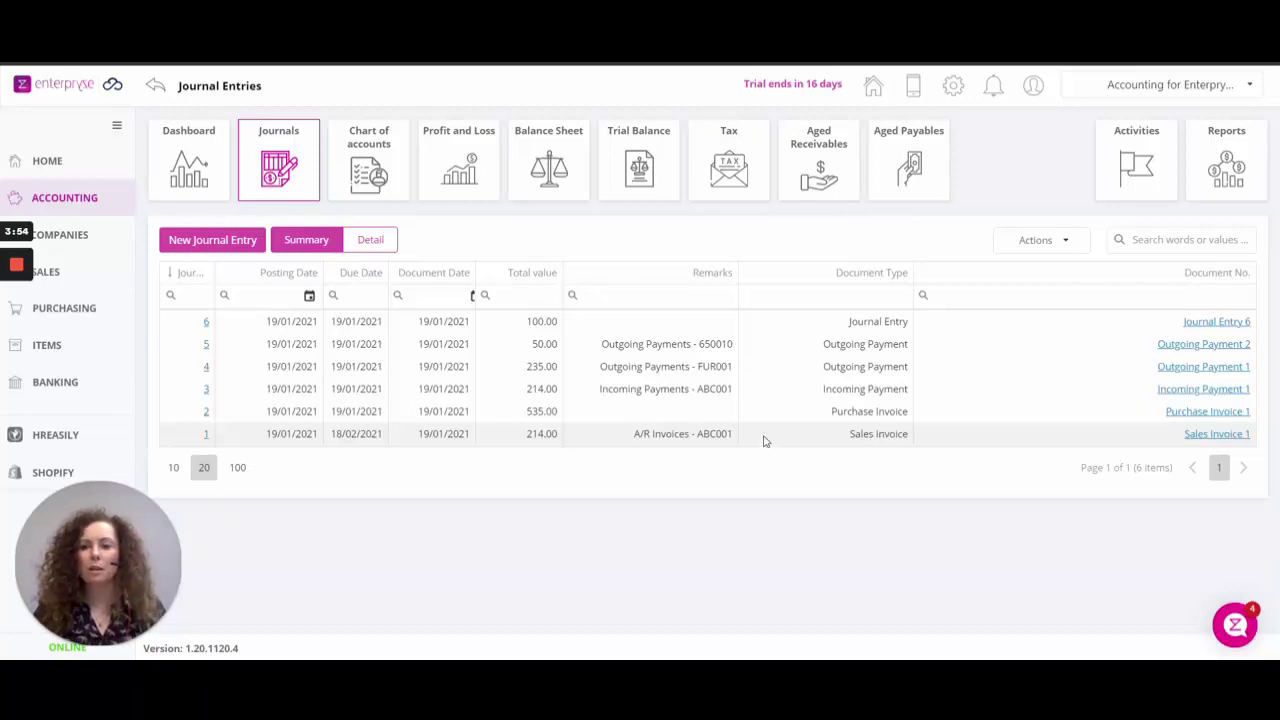
click(212, 240)
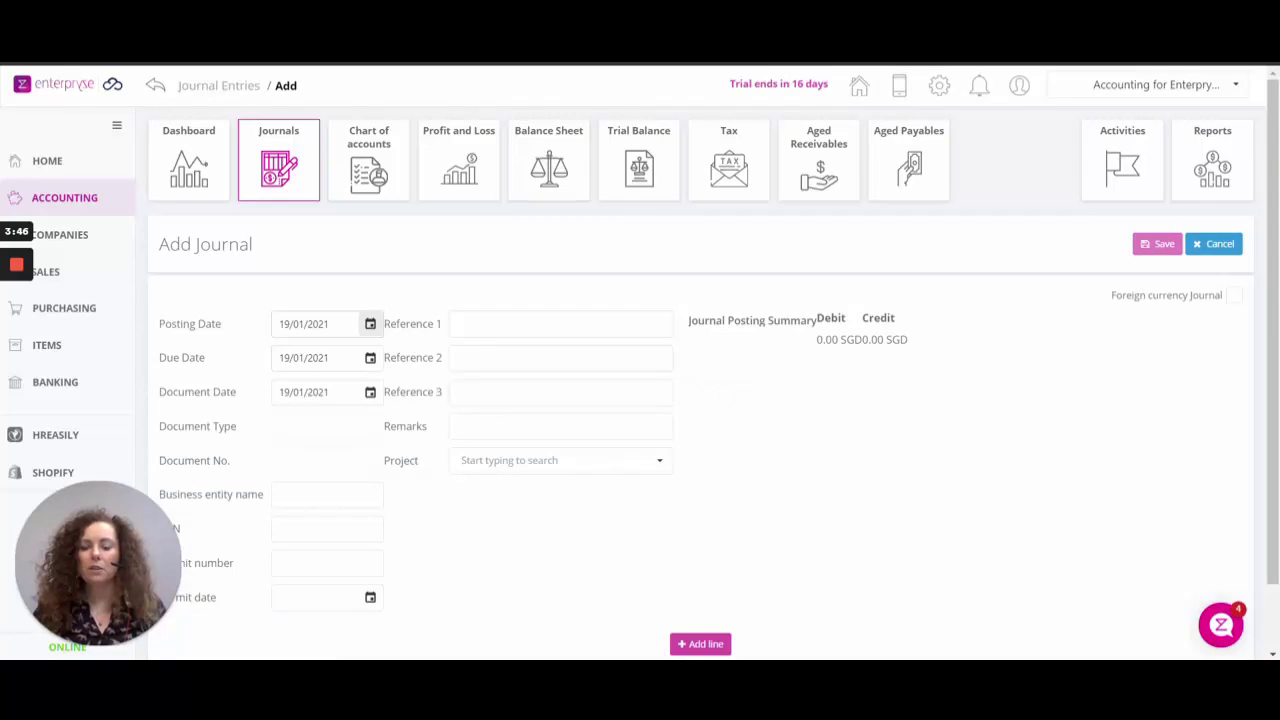
Fill in the journal header with 1234 as Reference 1 and 001 - Project as the project
scroll(370, 323, down, 1)
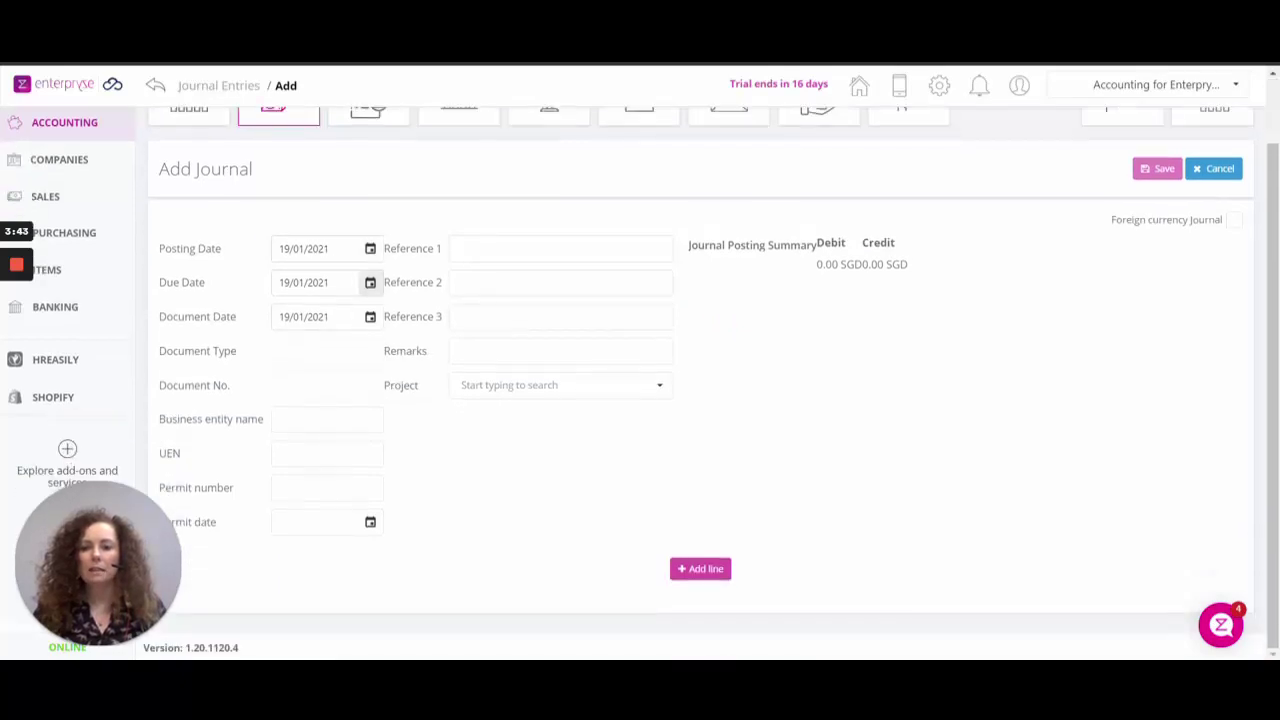
click(560, 249)
text(1234)
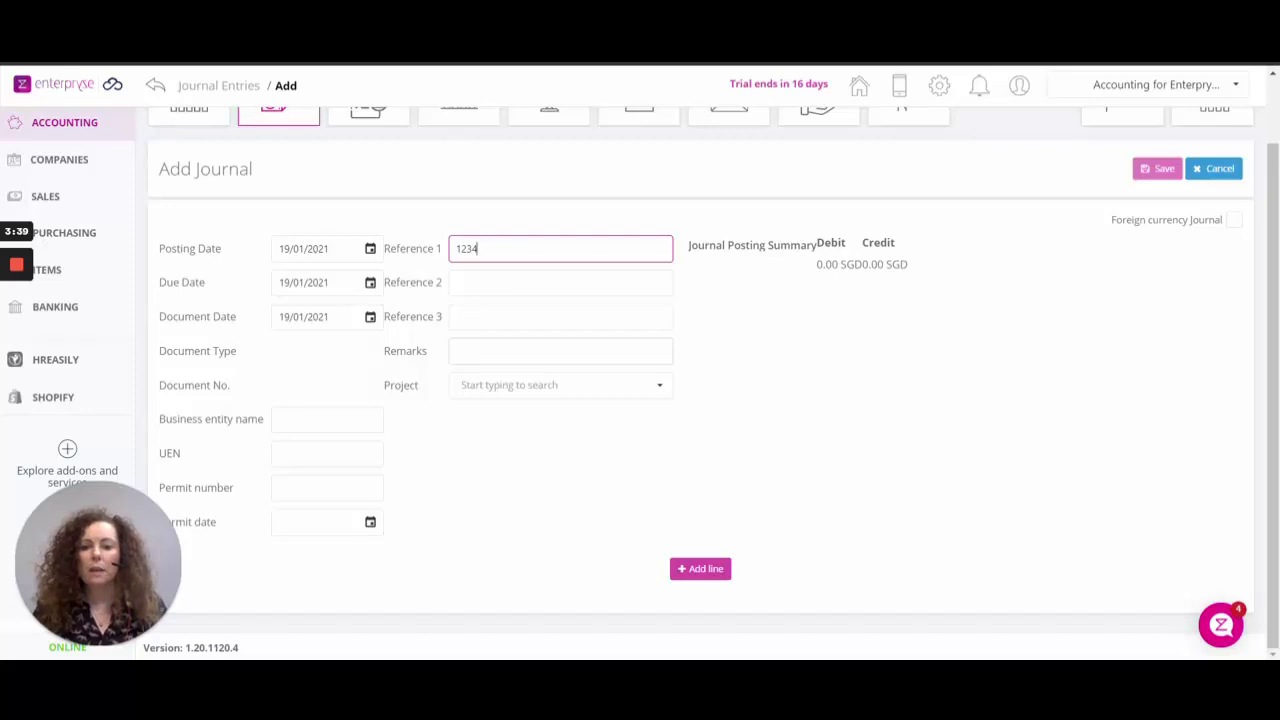
click(560, 351)
click(659, 385)
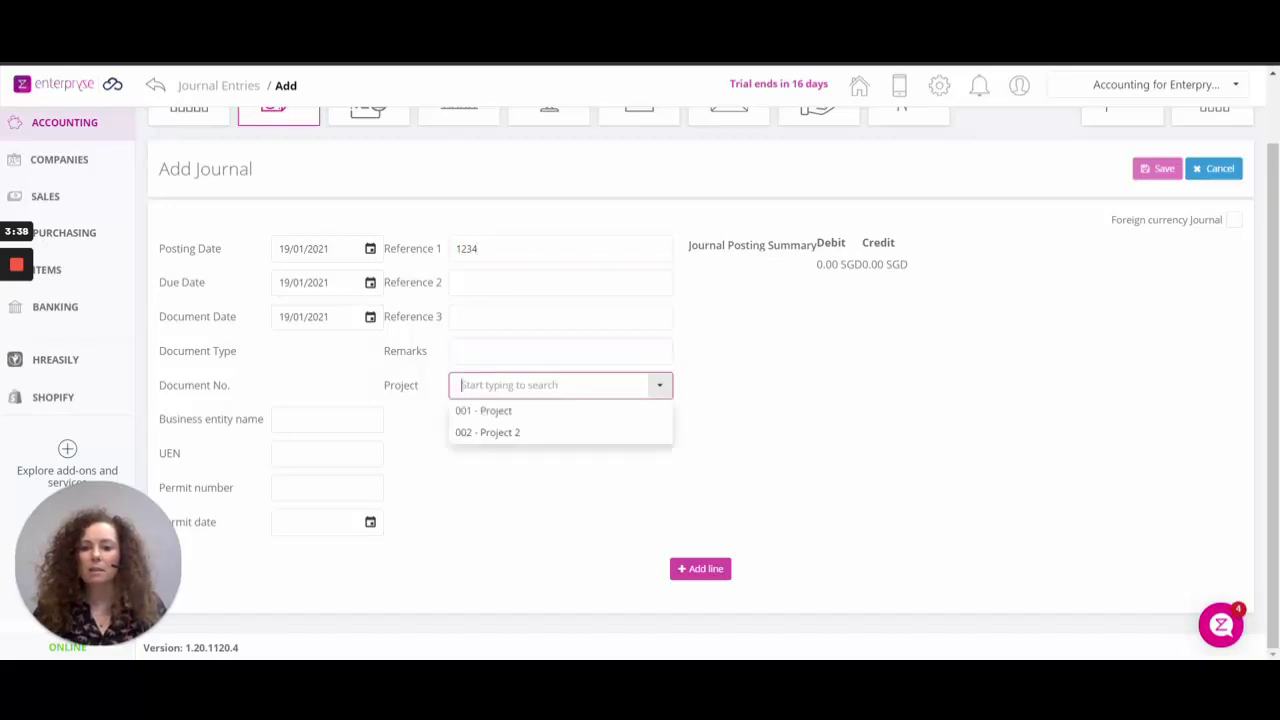
click(498, 416)
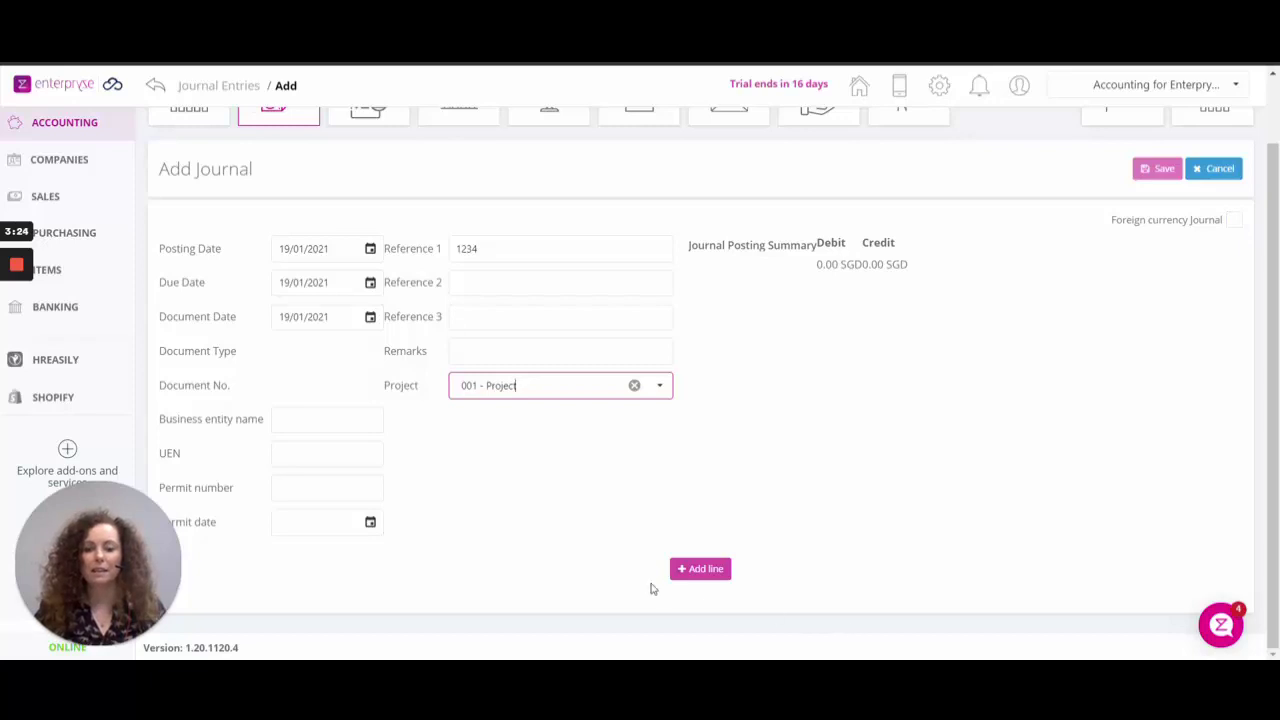
Add a G/L journal line that debits 100 to the Bank Charges Paid account
click(686, 576)
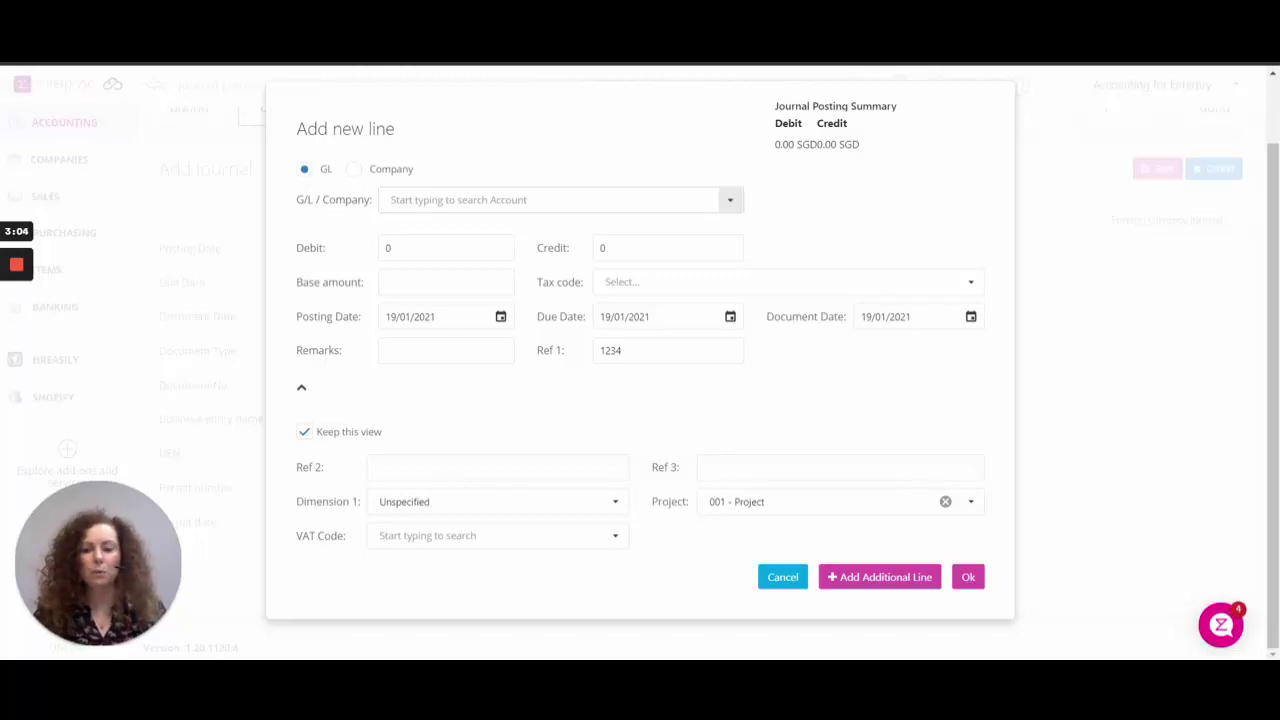
click(550, 199)
text(b)
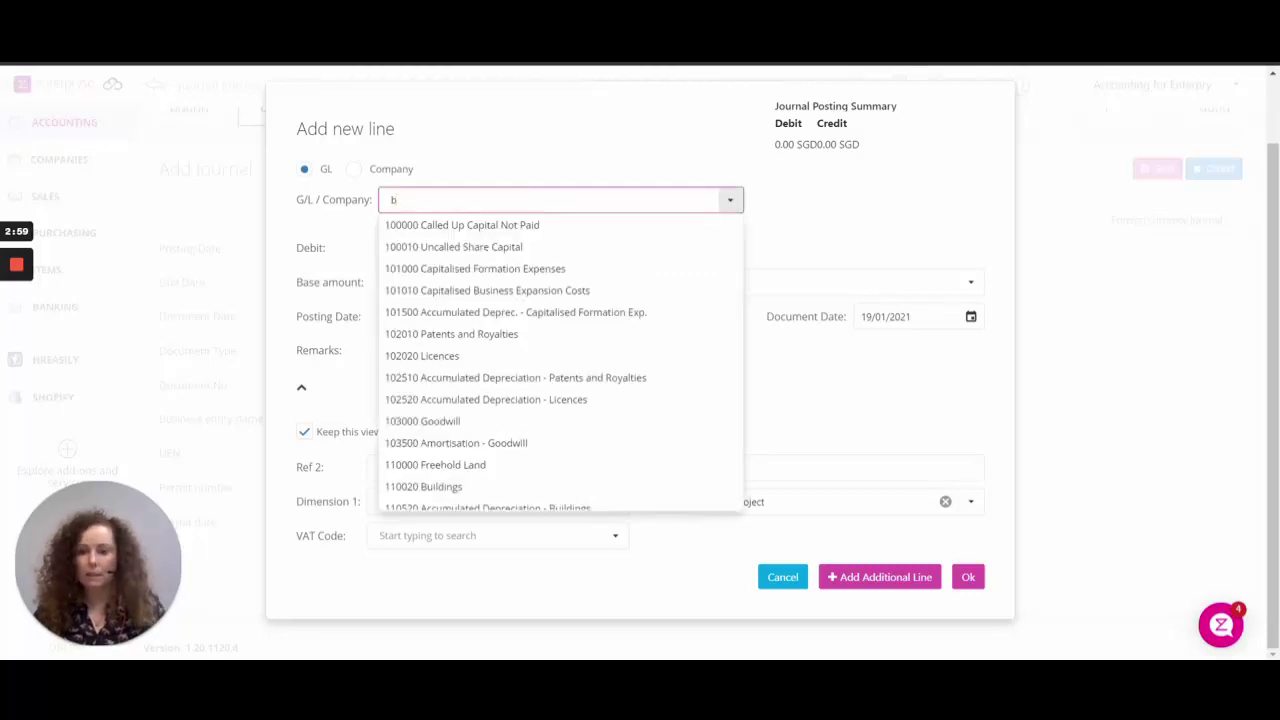
text(ank char)
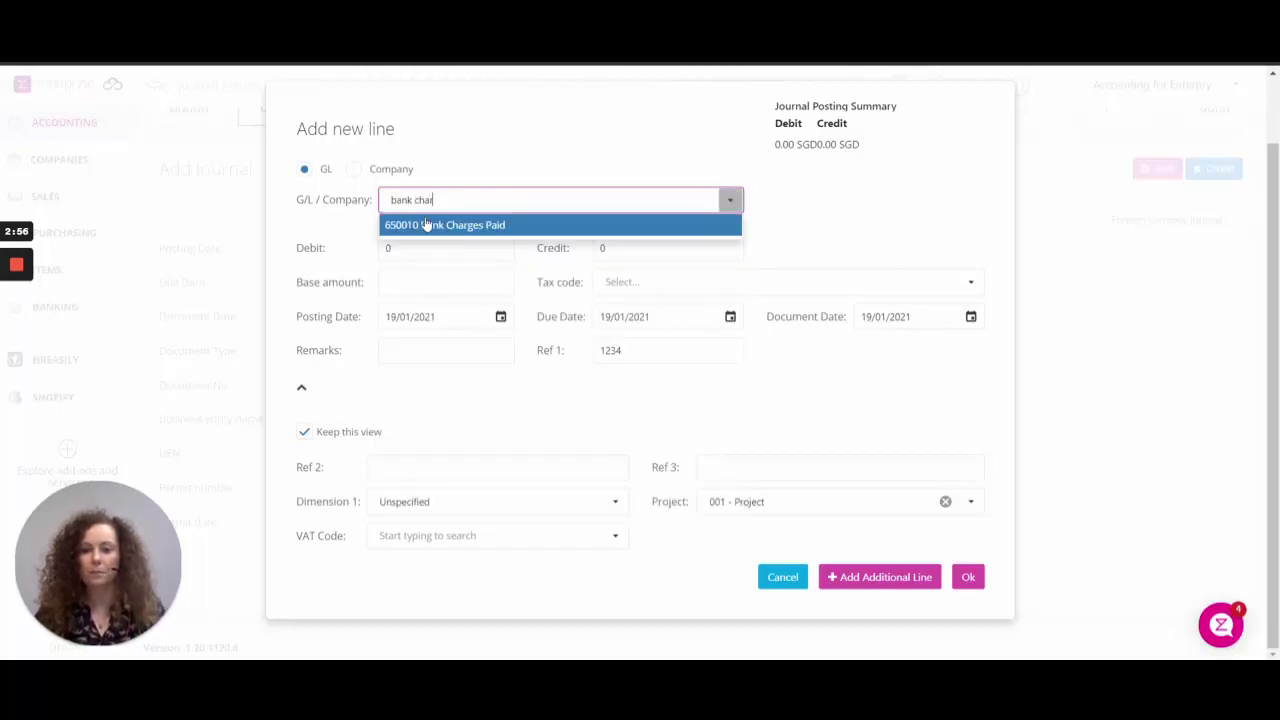
click(423, 224)
key(Tab)
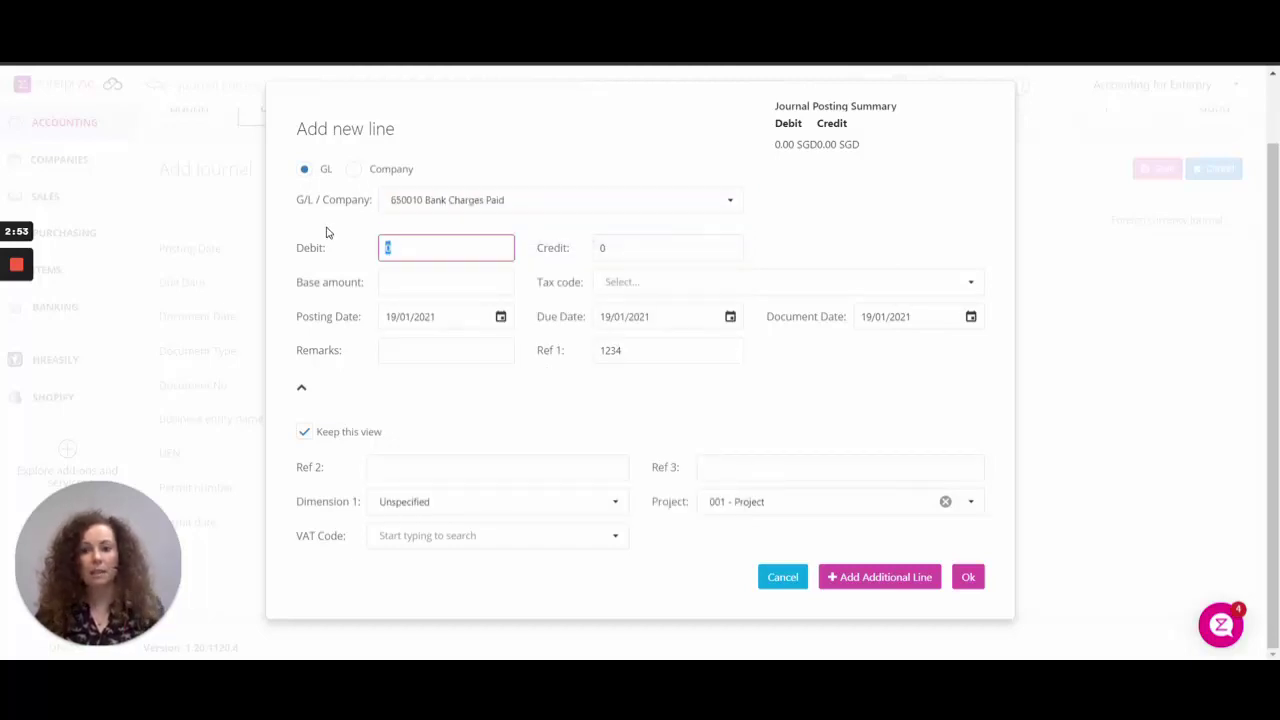
text(100)
click(326, 232)
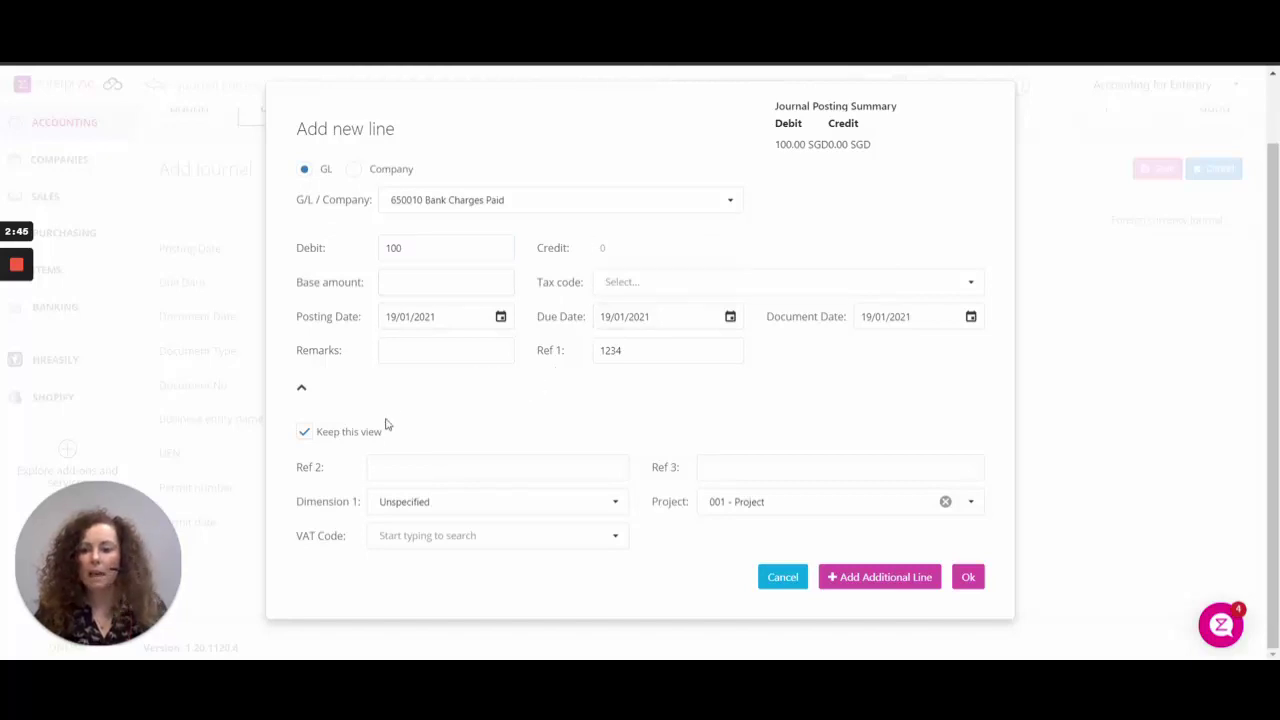
click(301, 389)
click(301, 389)
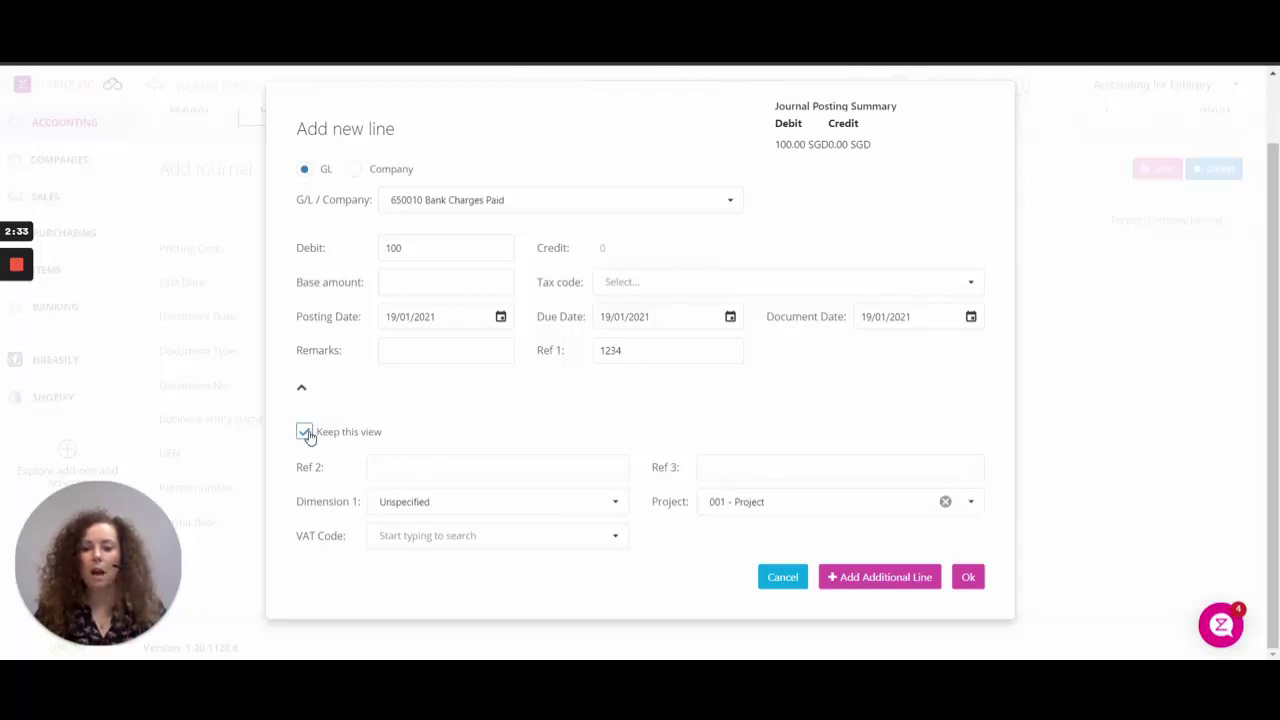
Add an additional line crediting 100 to SGD Bank Account No. 1 and confirm the journal lines
click(882, 578)
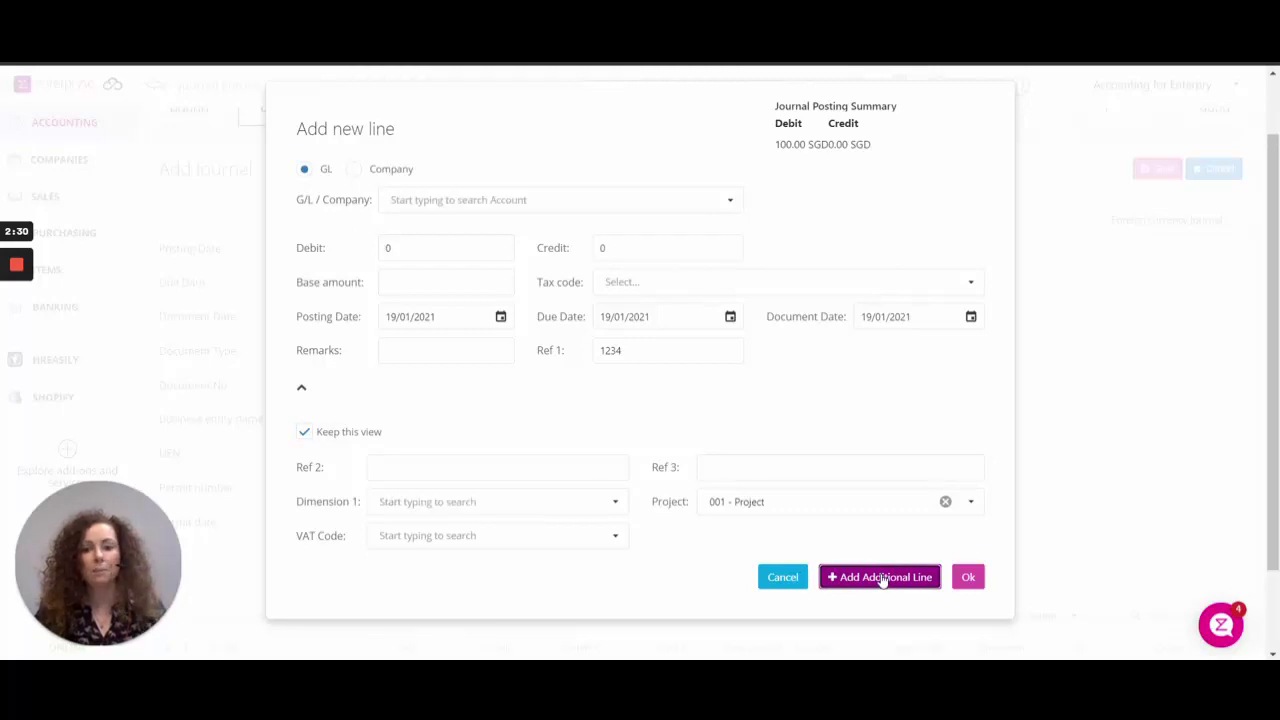
click(731, 200)
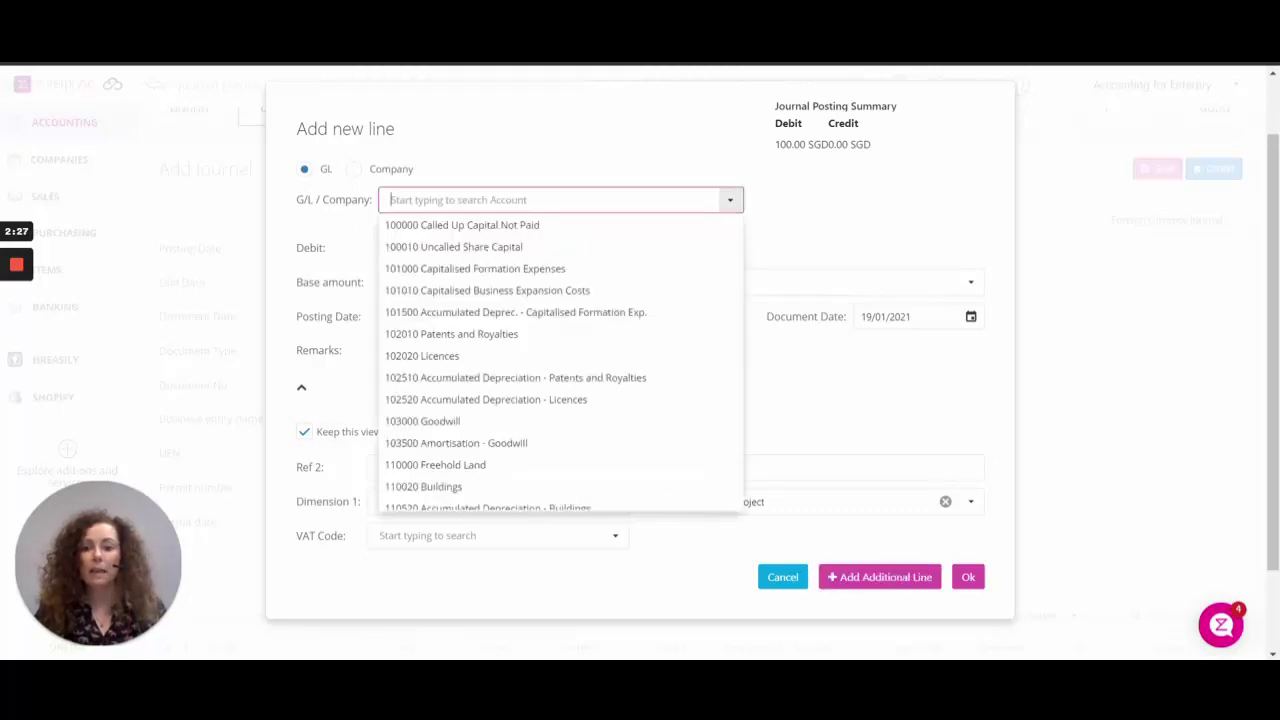
text(bank)
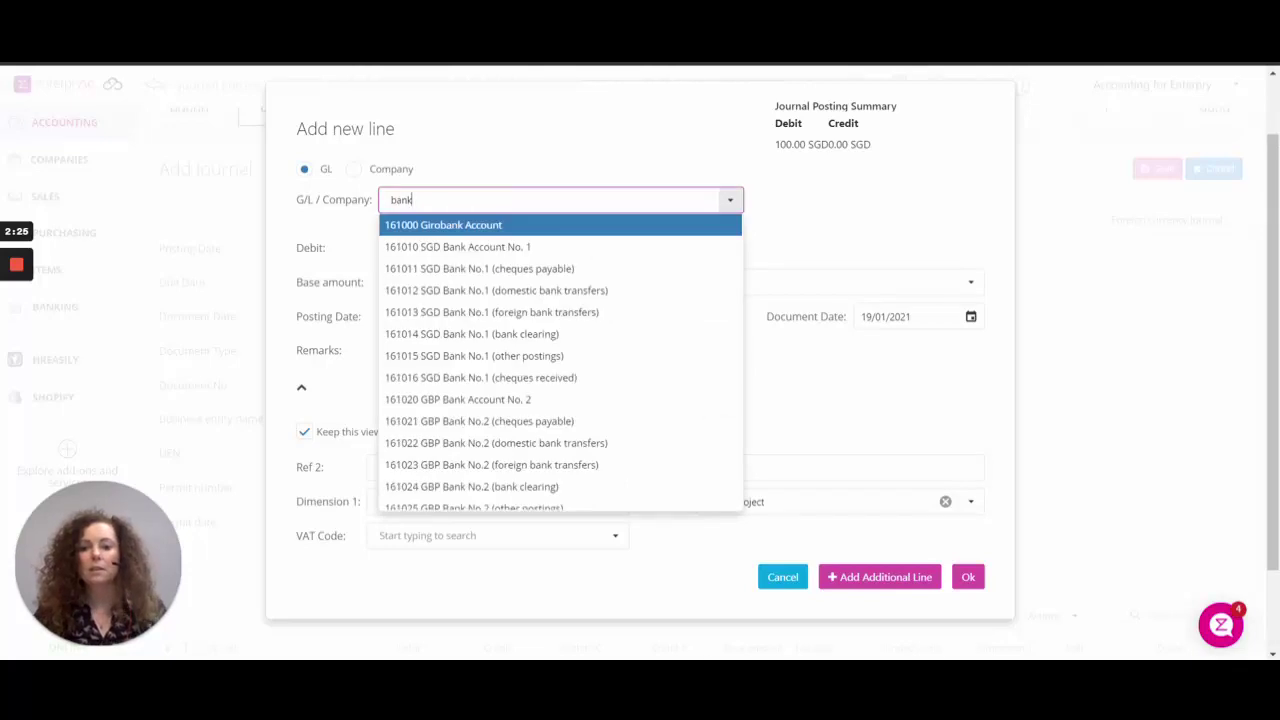
click(487, 248)
click(578, 243)
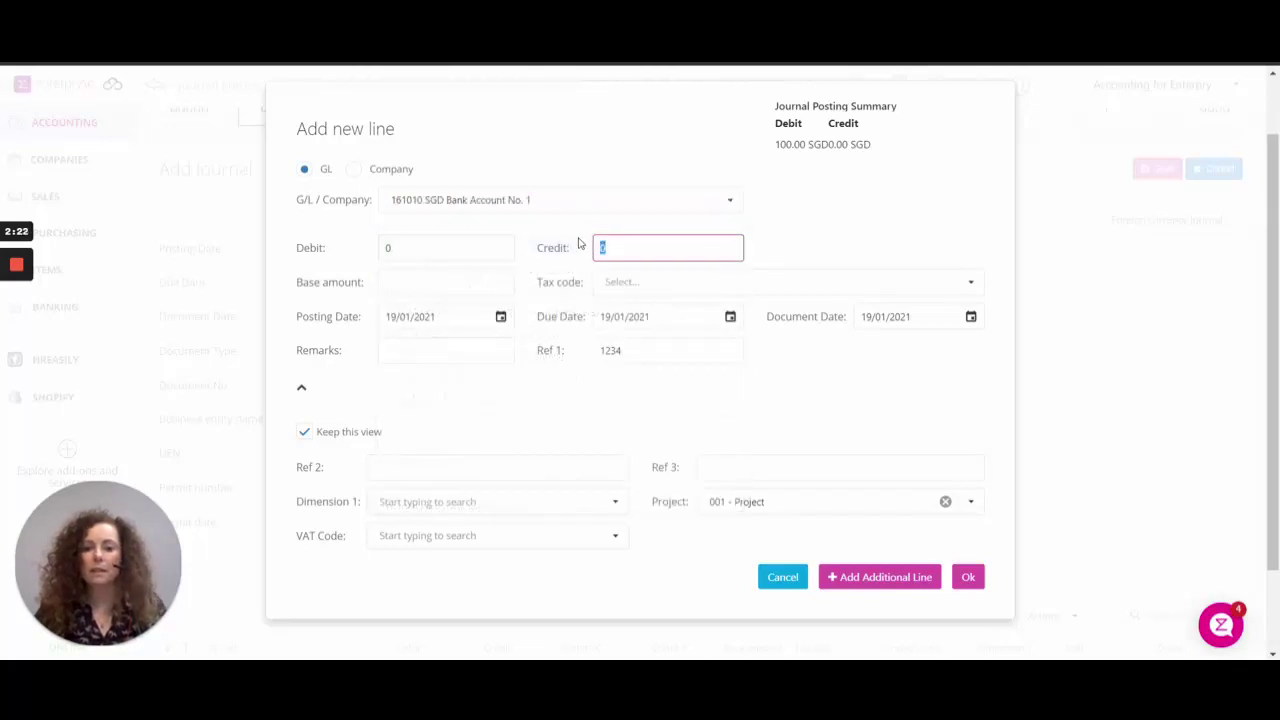
text(100)
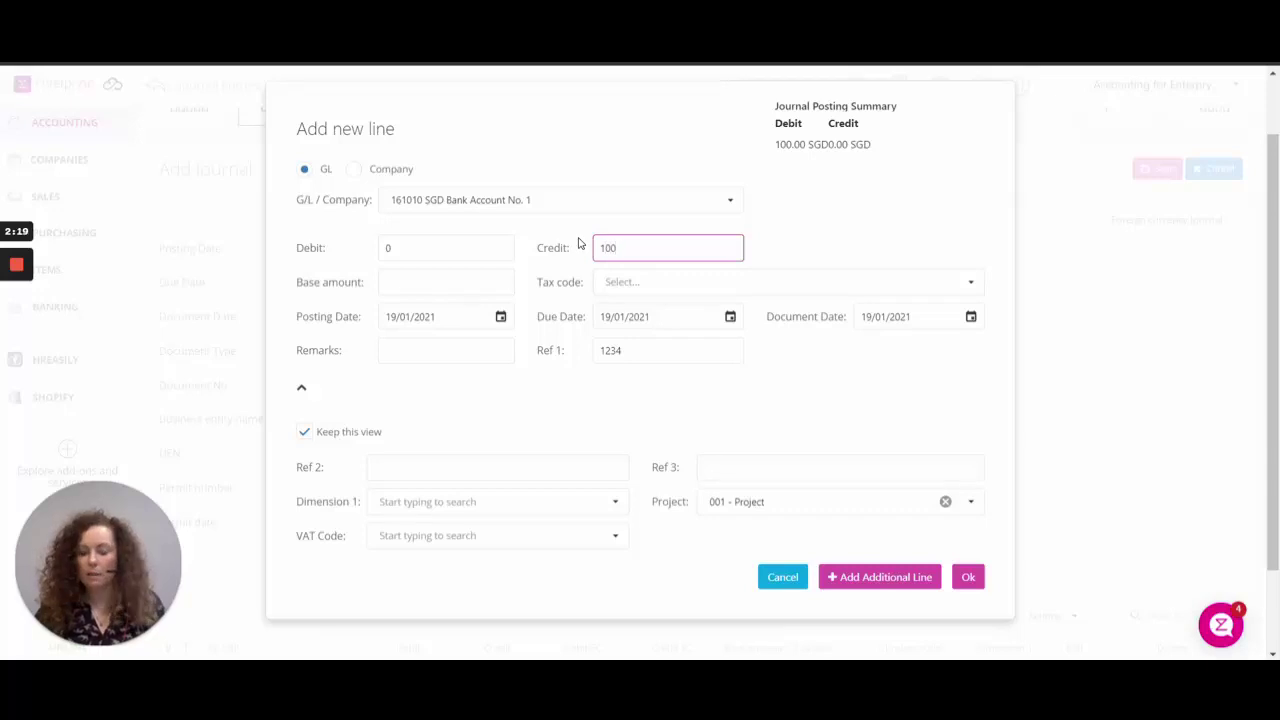
key(Tab)
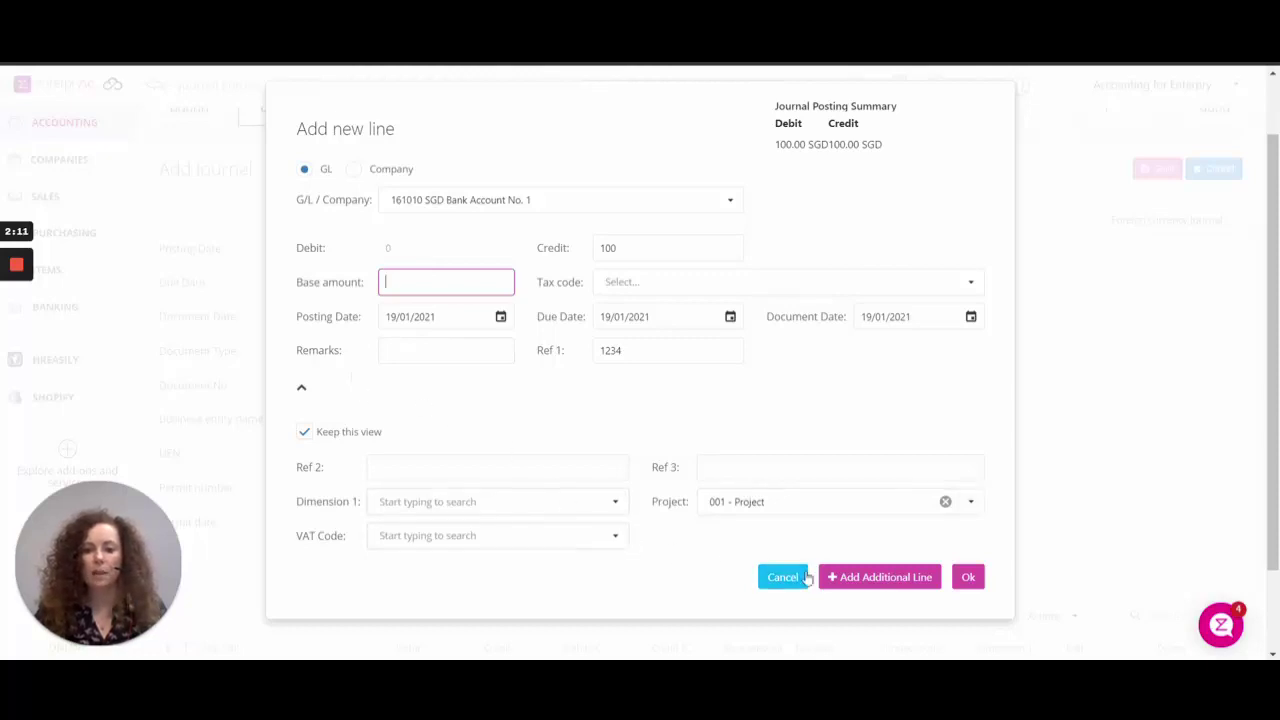
click(971, 578)
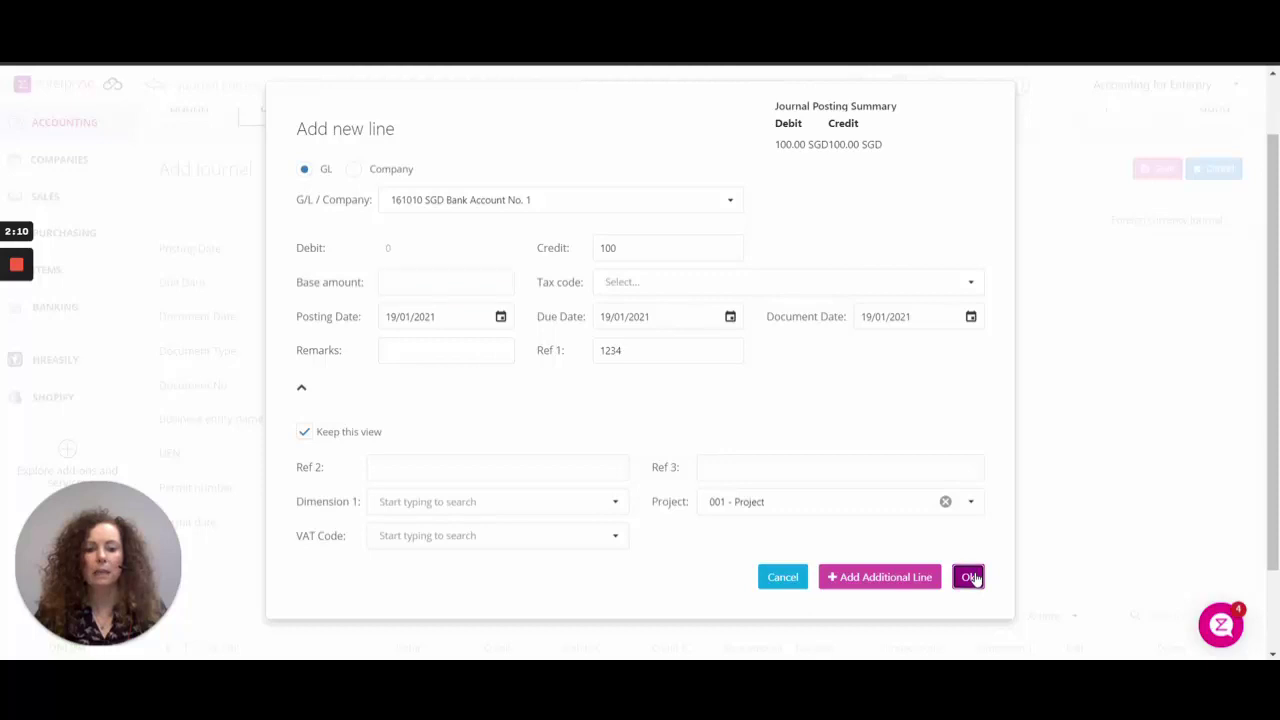
Review the debit and credit lines, save the journal entry, and confirm the posting
scroll(923, 466, down, 2)
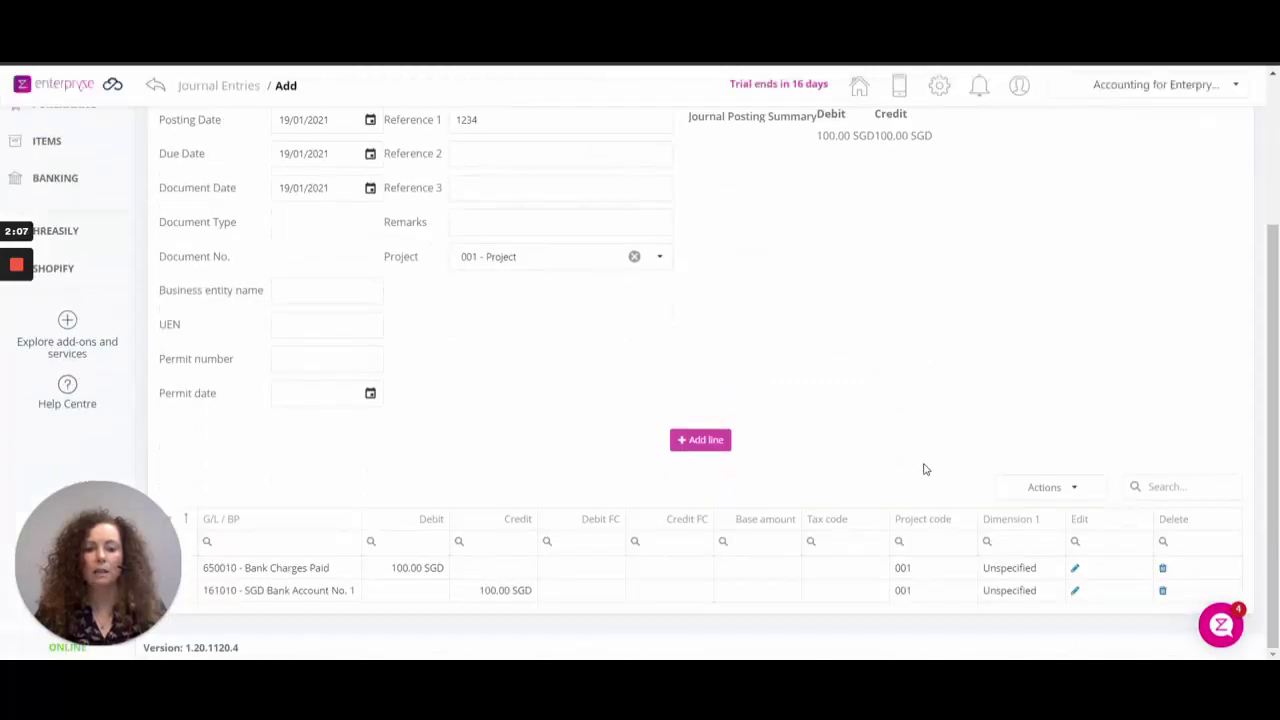
scroll(866, 350, up, 3)
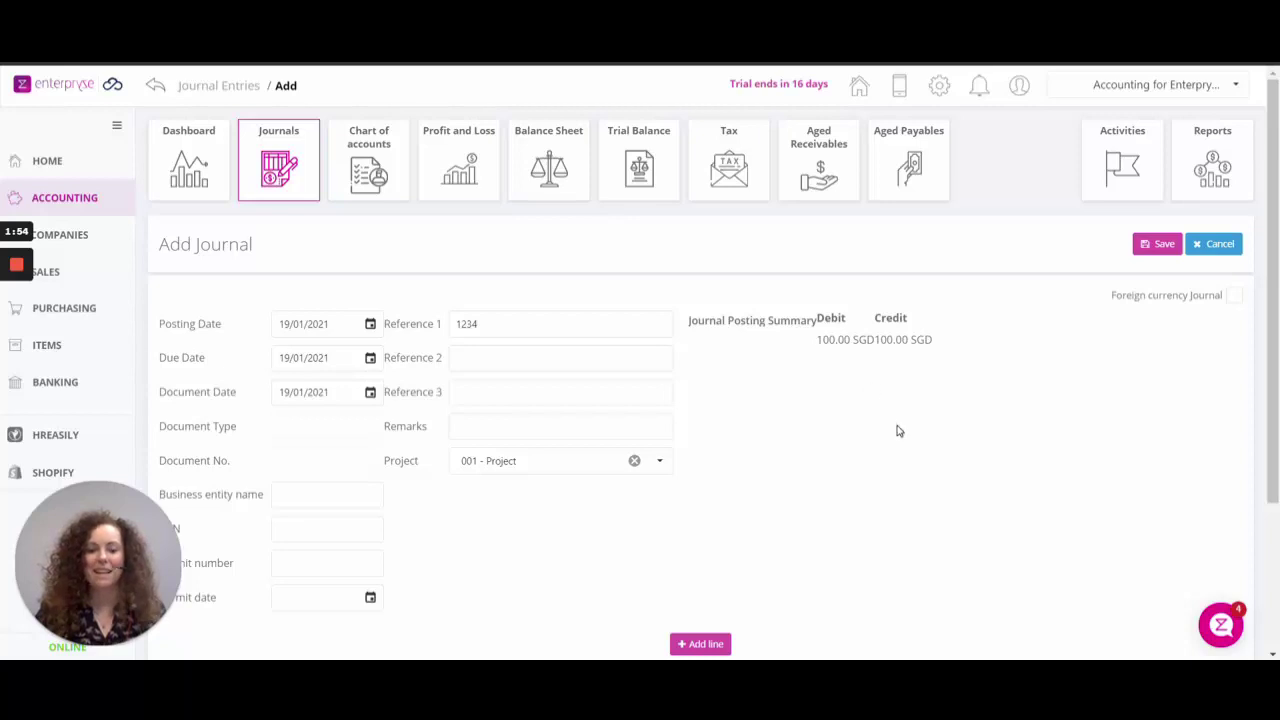
scroll(900, 431, down, 2)
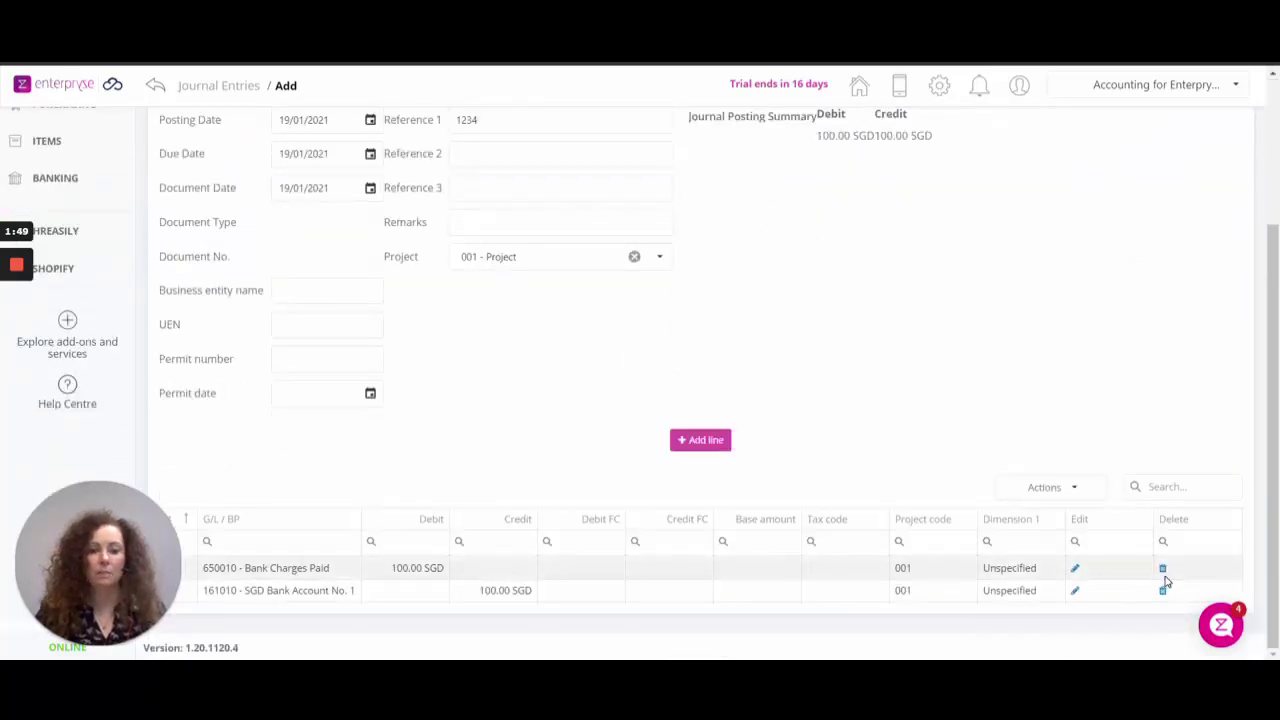
scroll(1080, 331, up, 2)
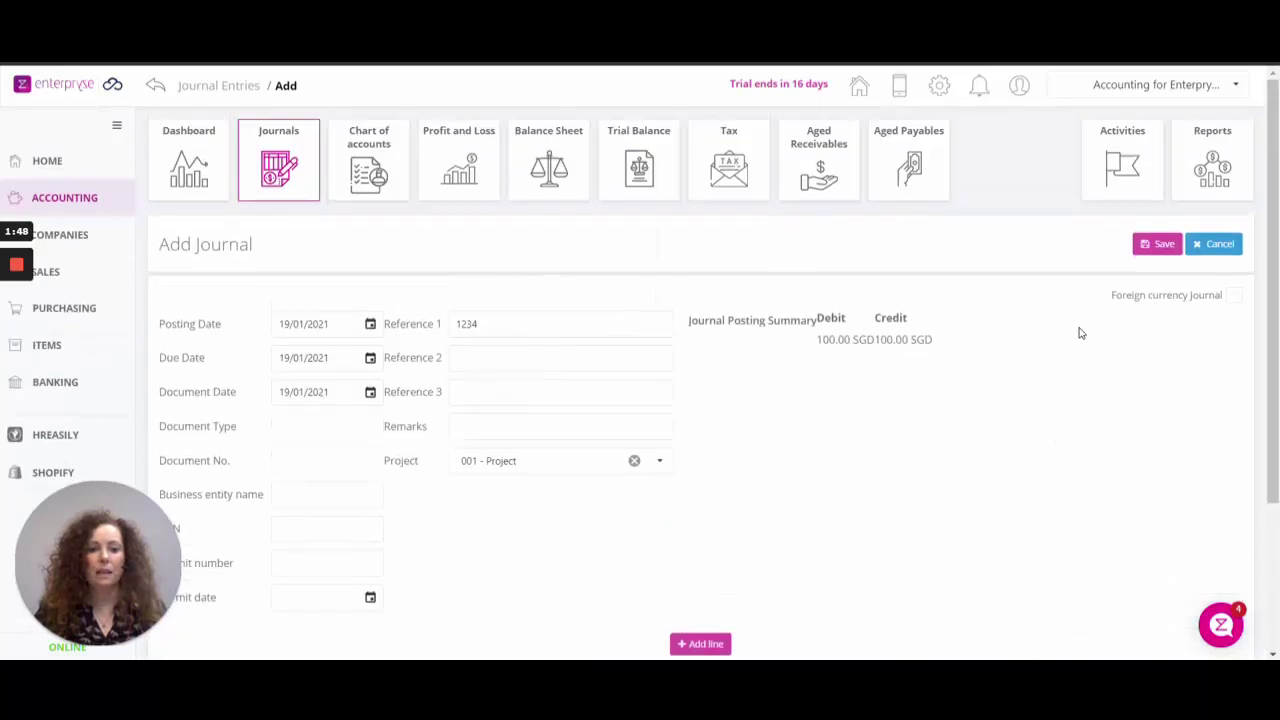
click(1156, 248)
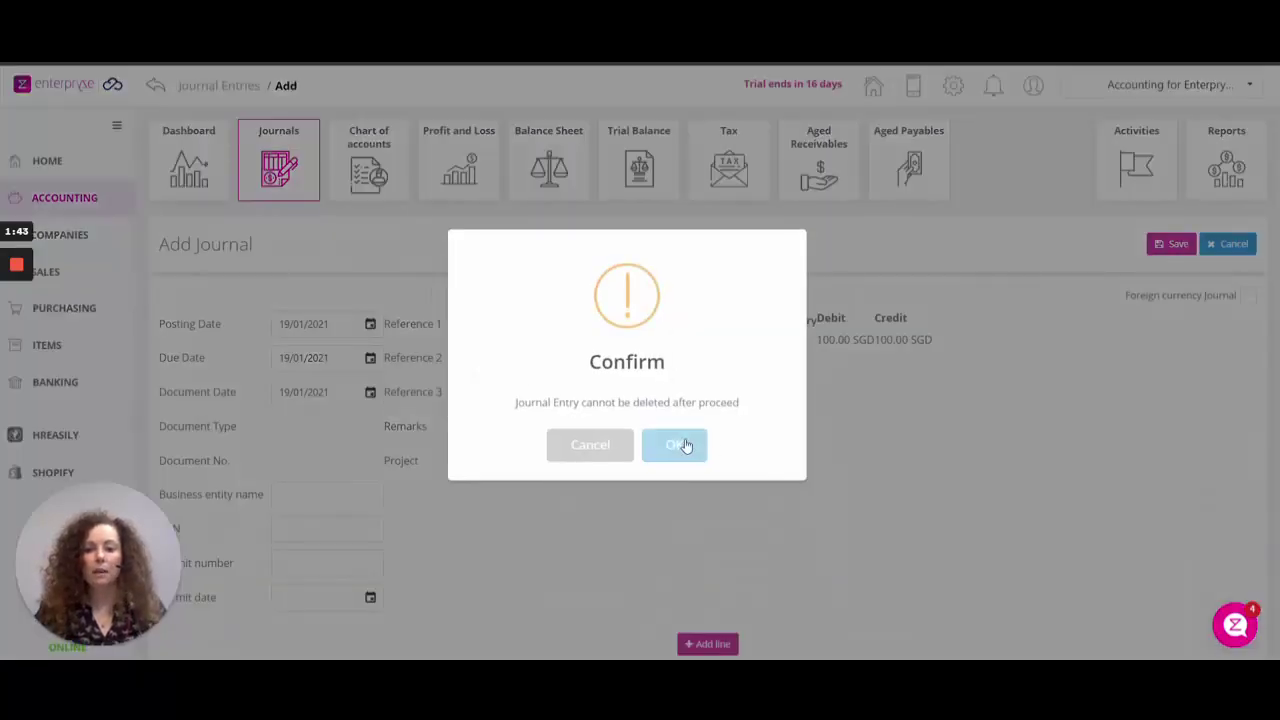
click(684, 445)
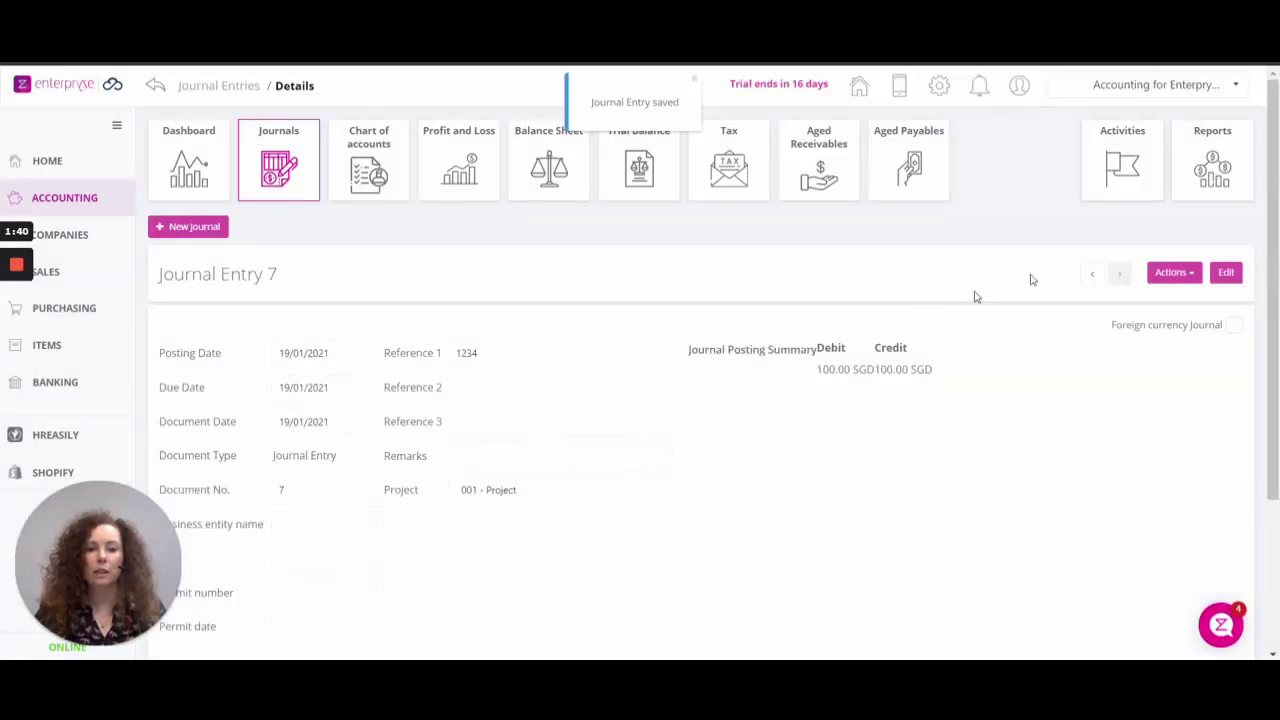
Look at the actions available for the saved journal entry and return to the journal entries list
click(1190, 279)
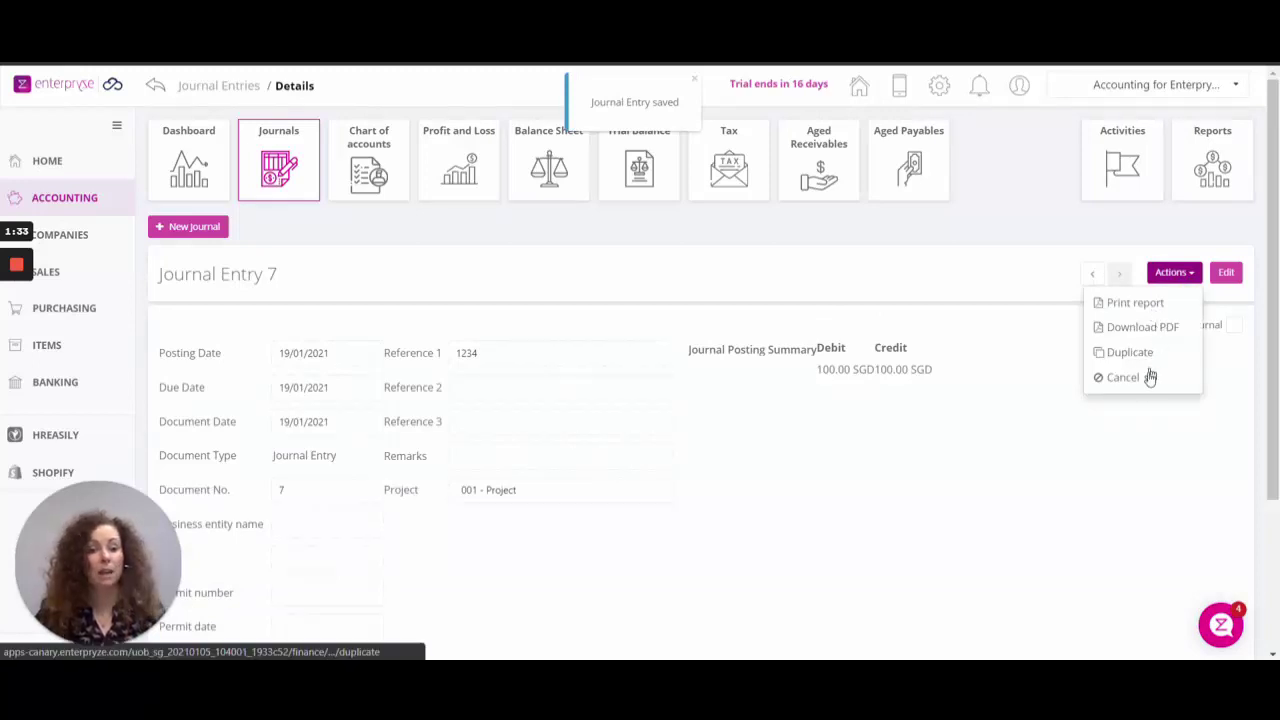
click(292, 176)
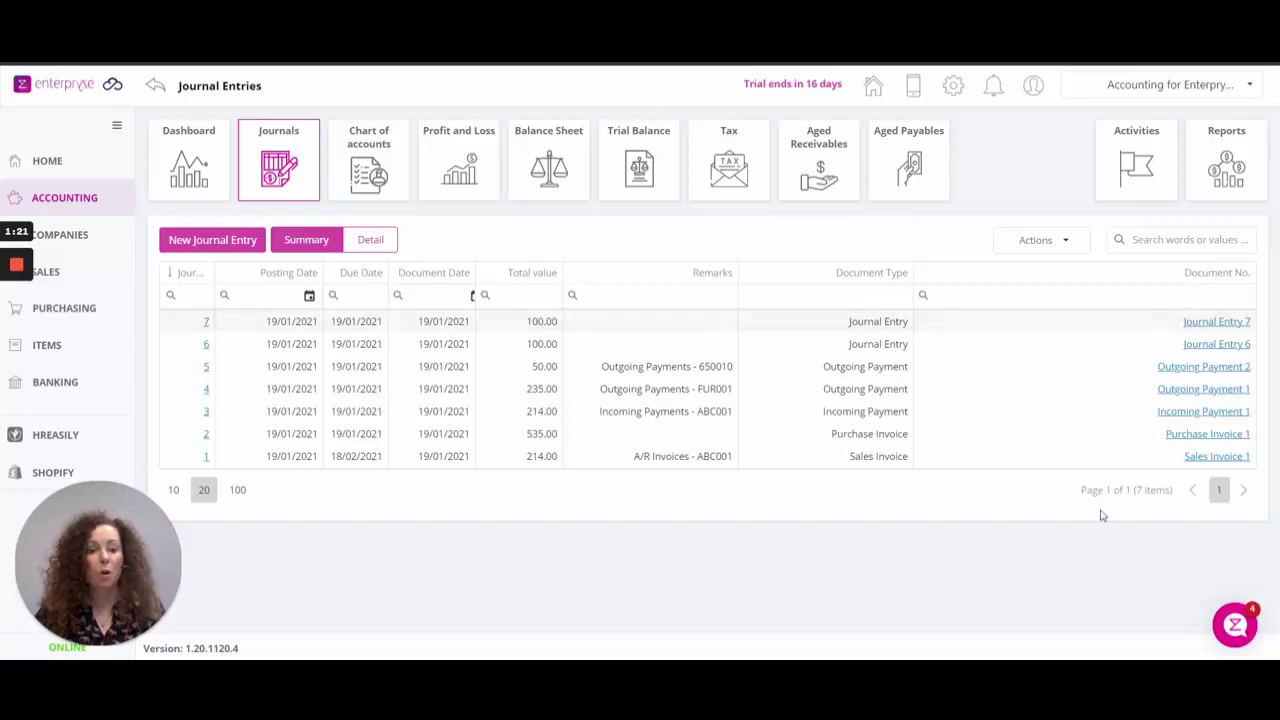
Open the support chat and look through its help options down to the Enterpryze Help Centre link
click(1235, 627)
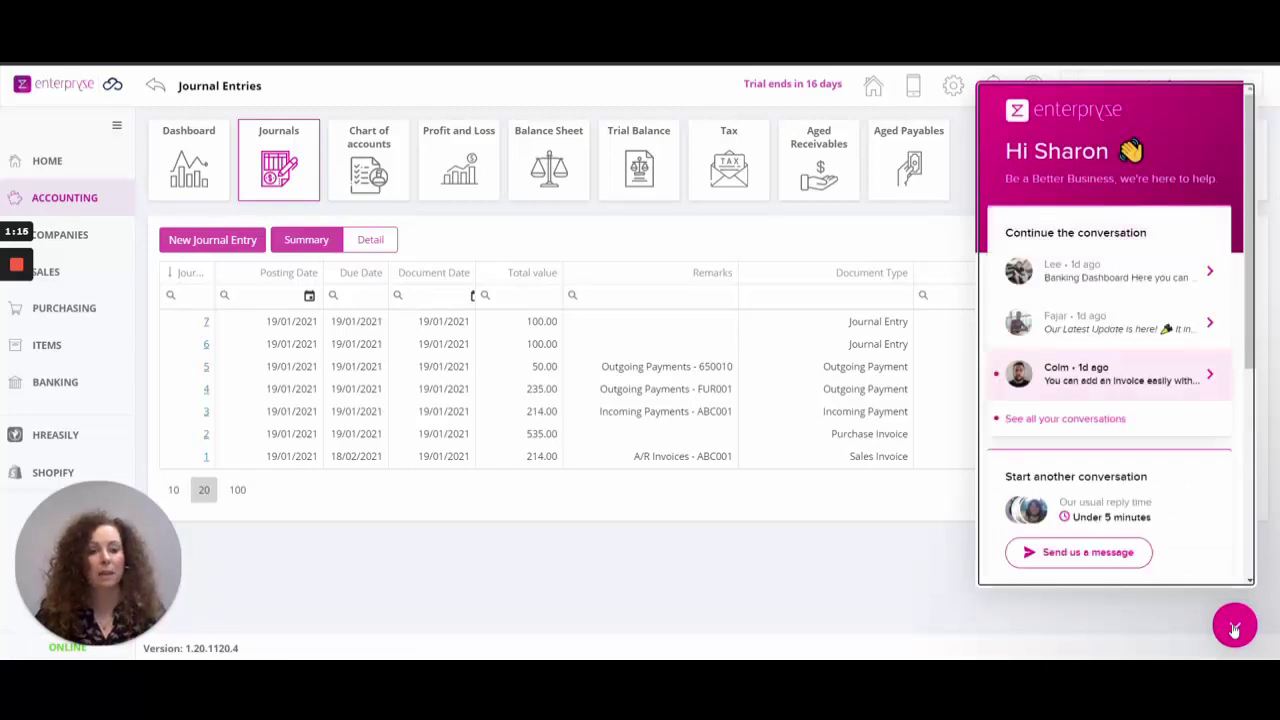
scroll(1170, 376, down, 3)
scroll(1170, 378, down, 2)
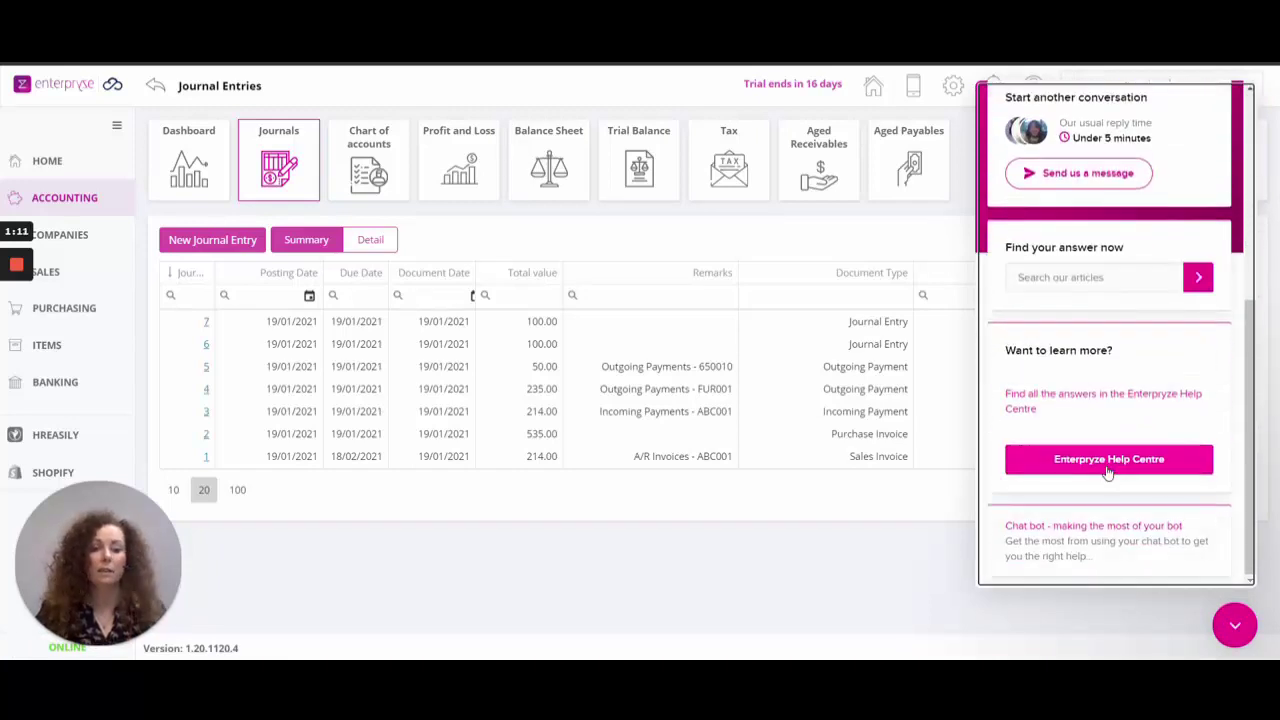